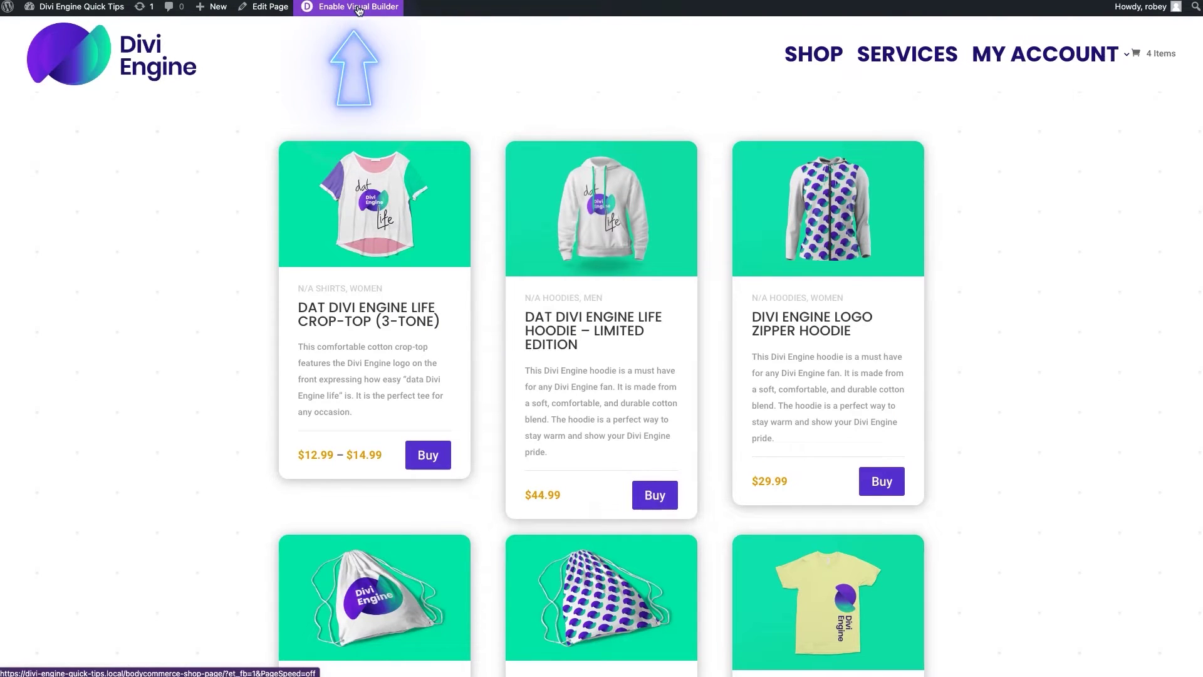
# Step: Enable the Visual Builder and open the ARP Product Loop module's settings with Loop Layout Options expanded
pyautogui.click(359, 8)
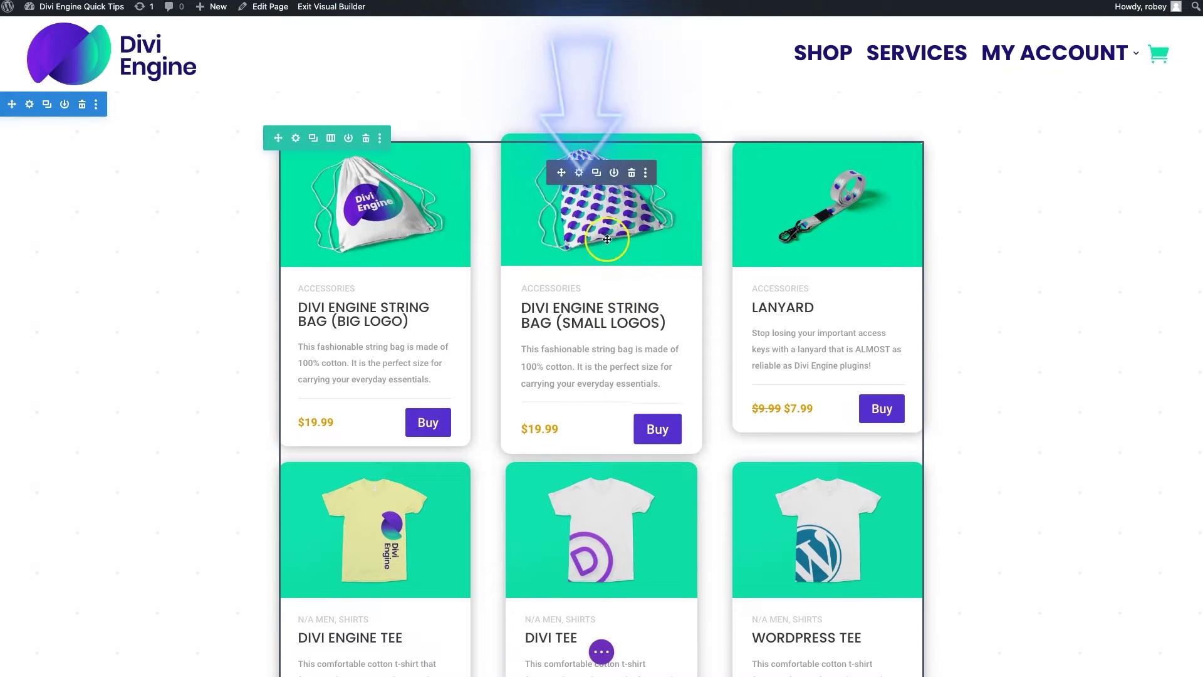
pyautogui.click(579, 174)
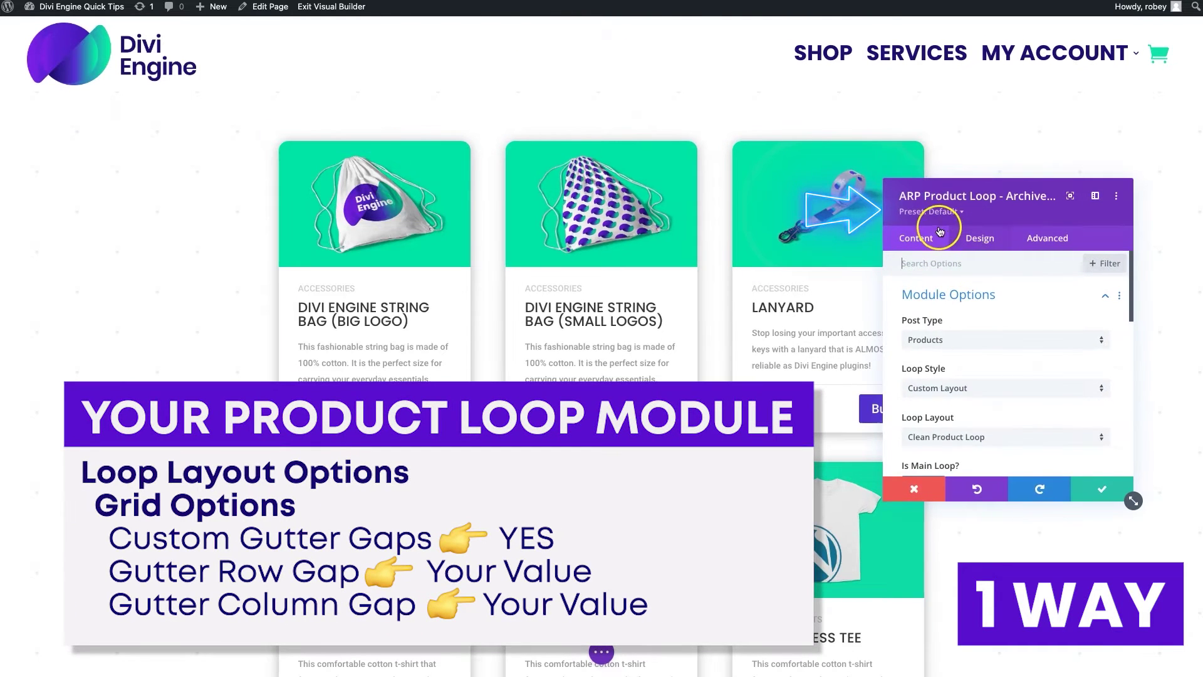
pyautogui.click(923, 202)
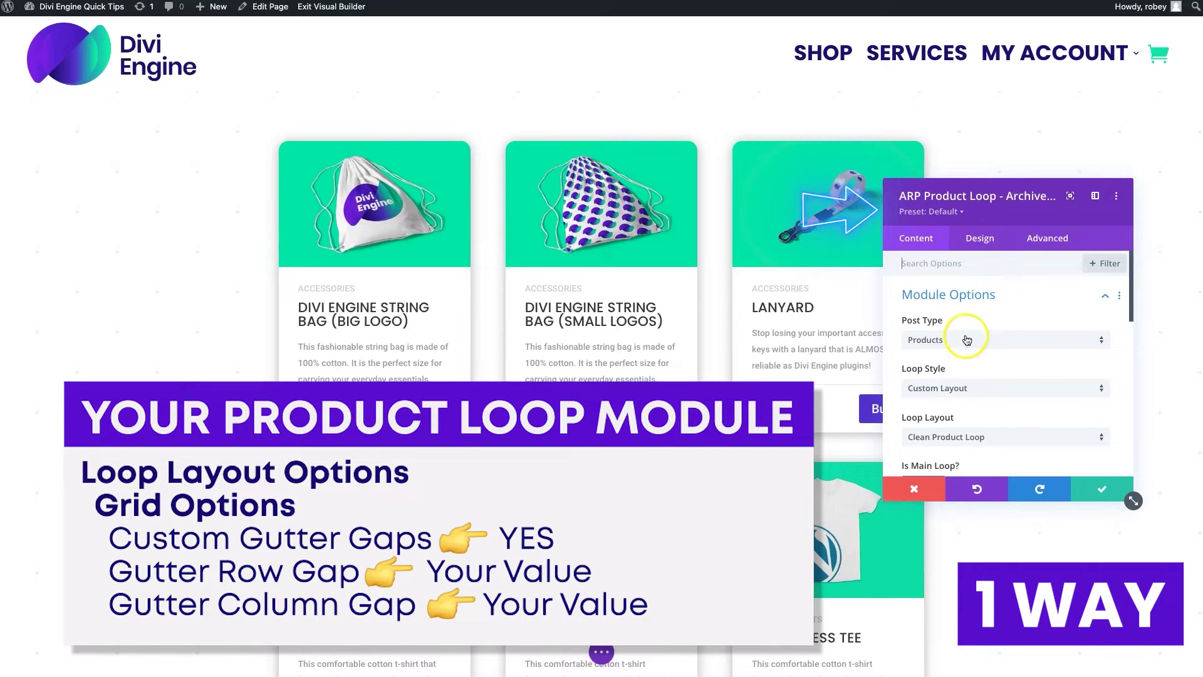
pyautogui.scroll(-3, 967, 345)
pyautogui.scroll(-3, 968, 340)
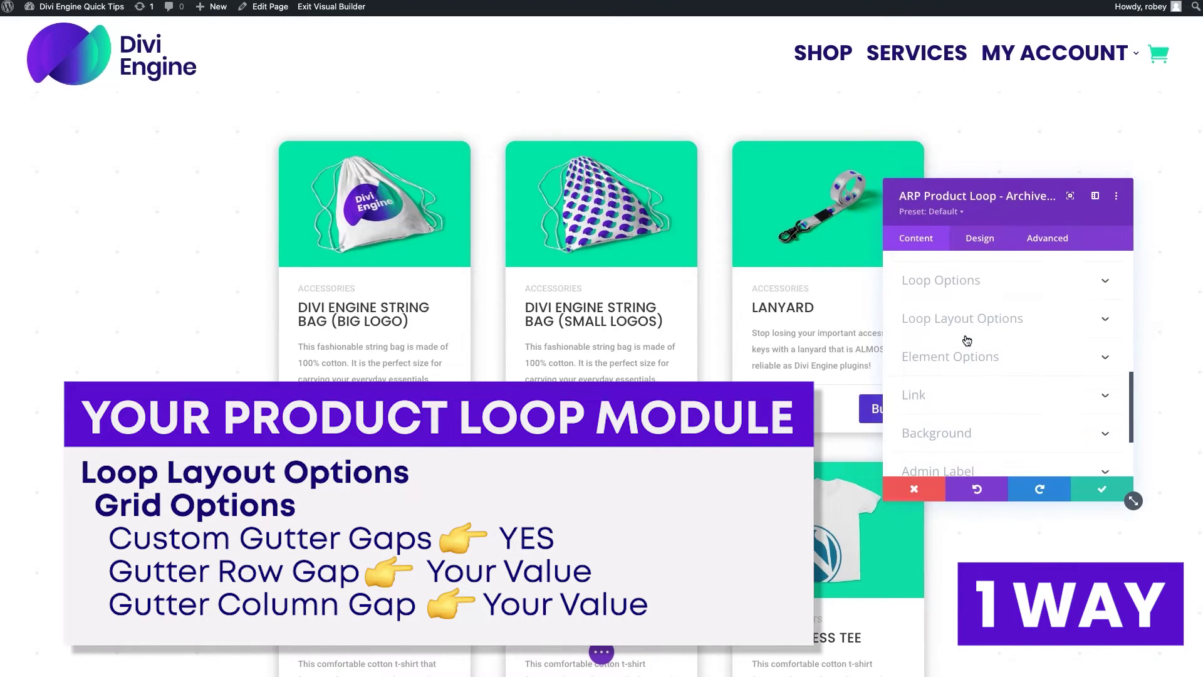
pyautogui.click(1045, 333)
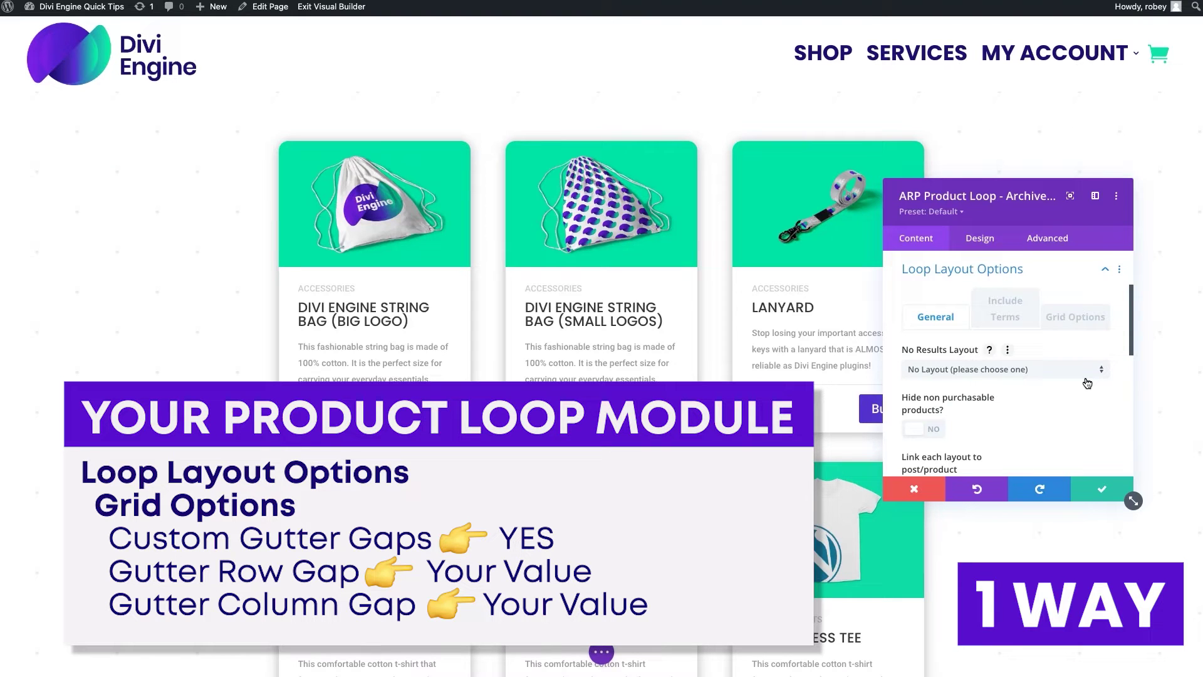
# Step: In Grid Options, enable Custom Gutter Gaps with 100px row and column gaps, and apply
pyautogui.click(1086, 324)
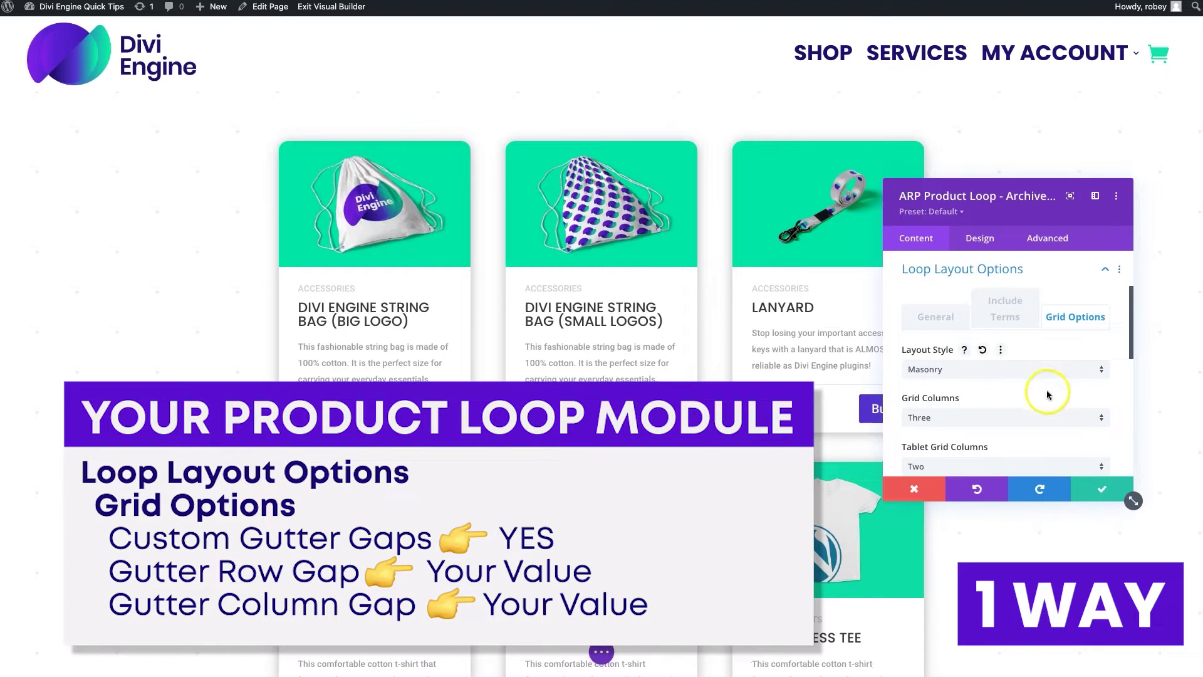
pyautogui.scroll(-5, 1044, 393)
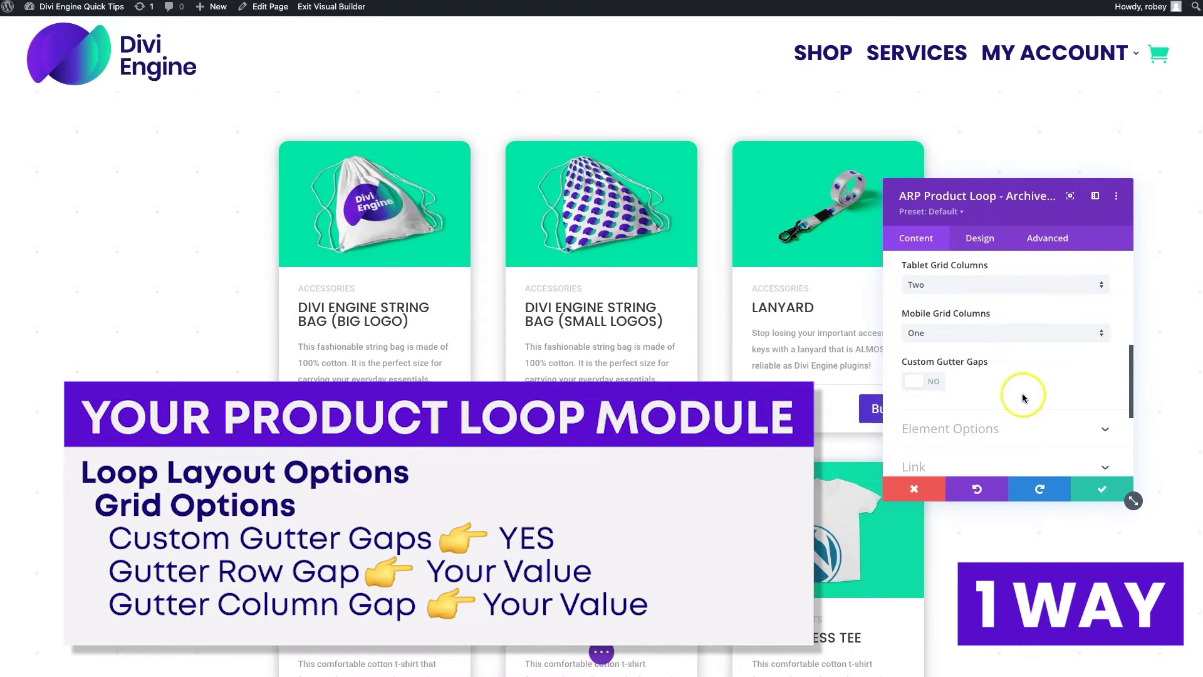
pyautogui.click(923, 383)
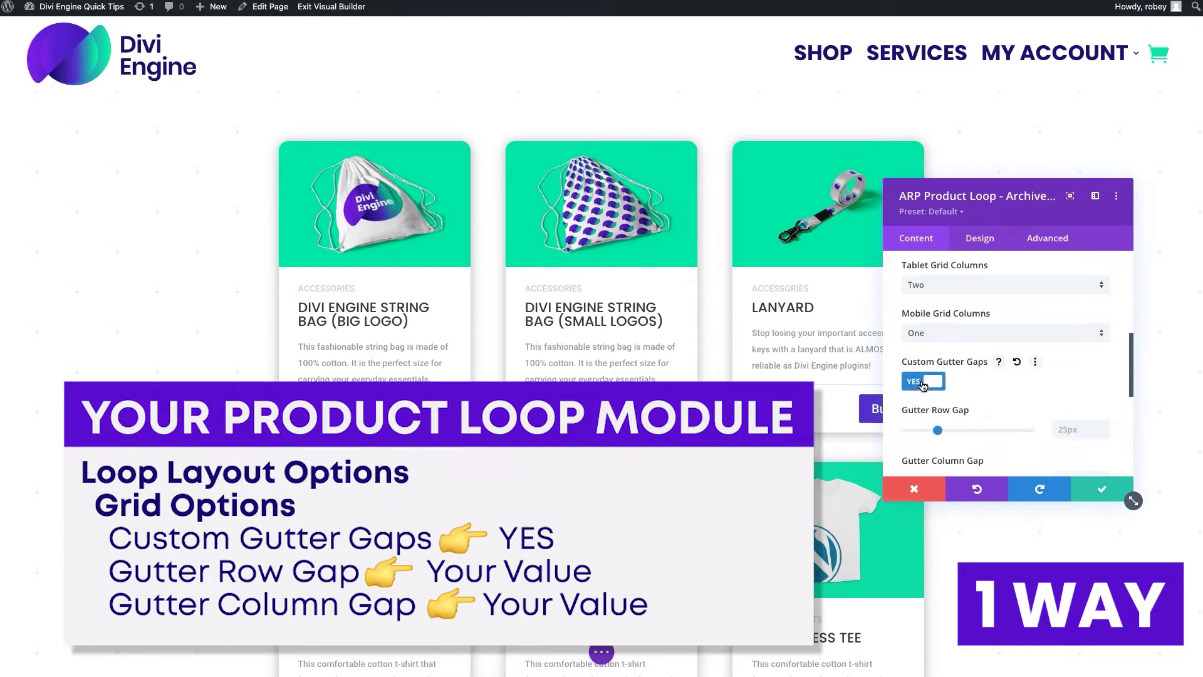
pyautogui.scroll(-2, 1060, 406)
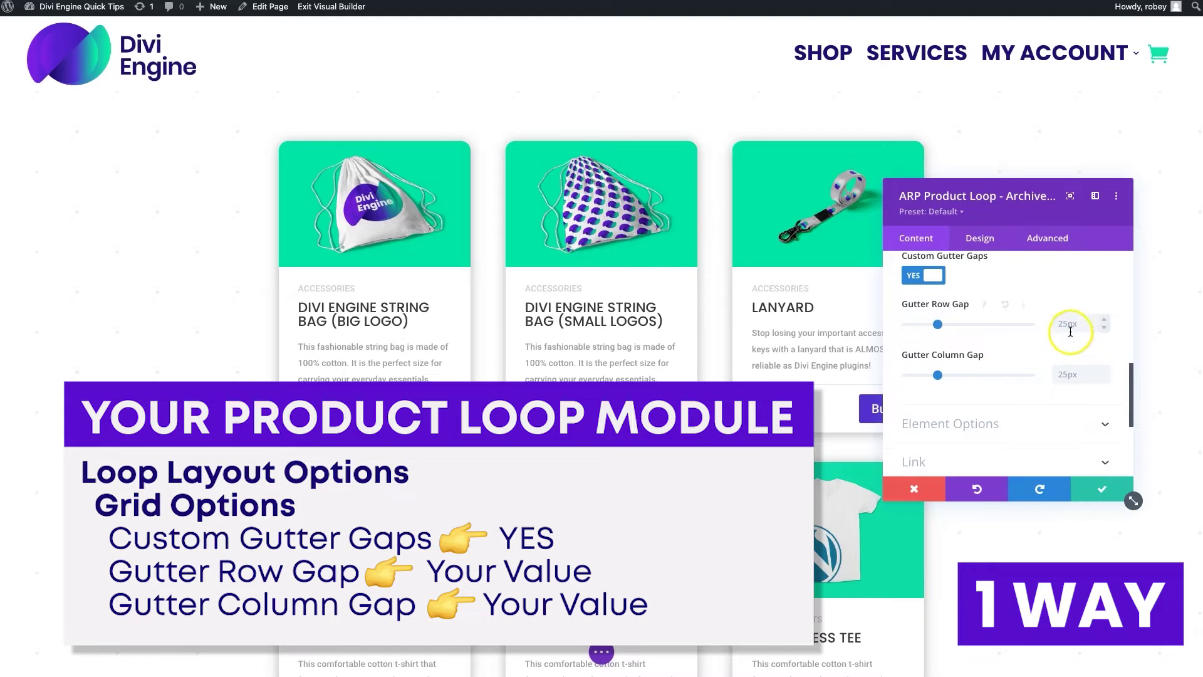
pyautogui.write('50')
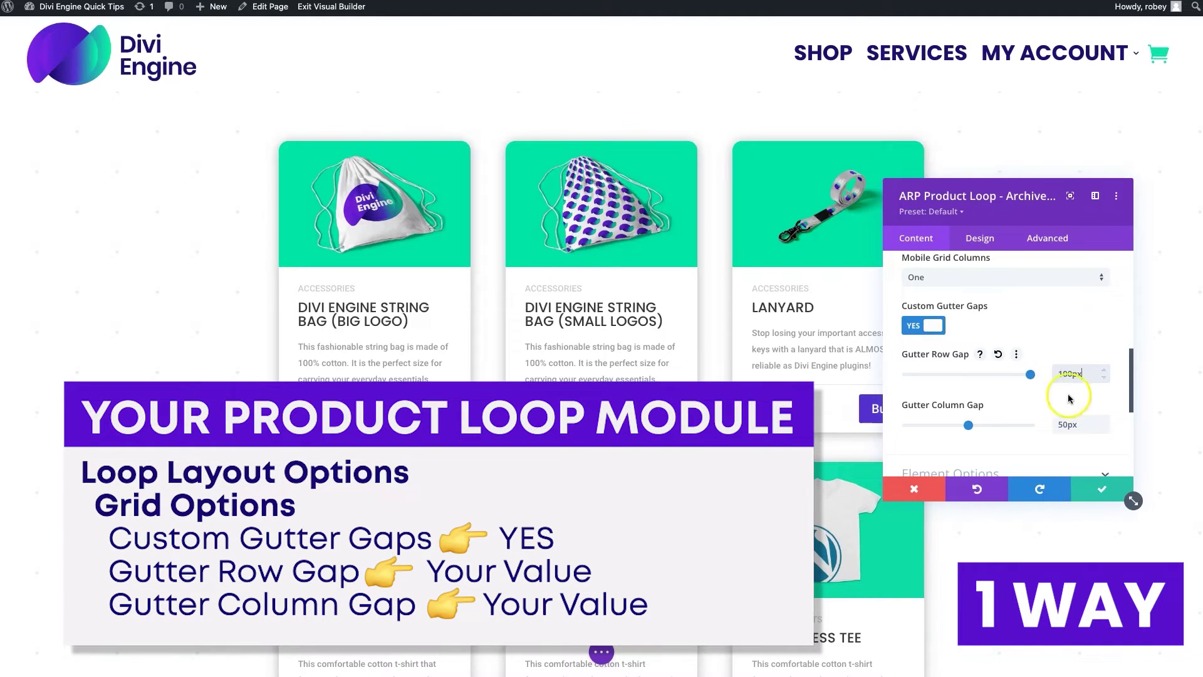
pyautogui.click(1073, 425)
pyautogui.write('100')
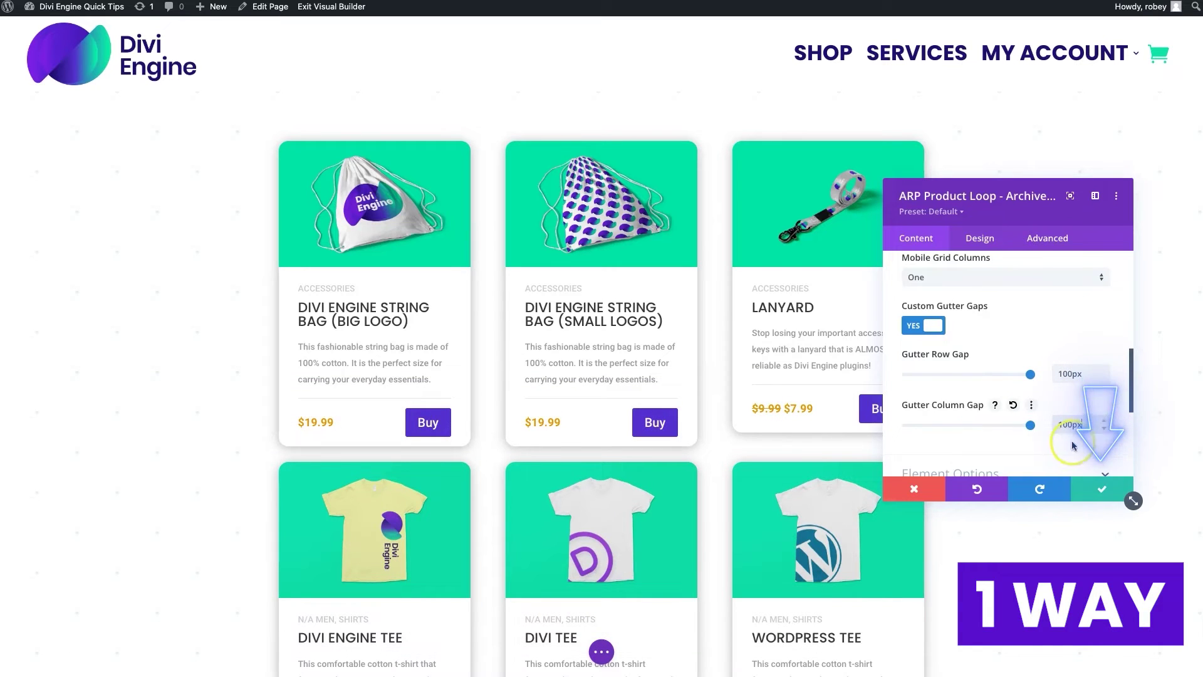
pyautogui.click(1093, 493)
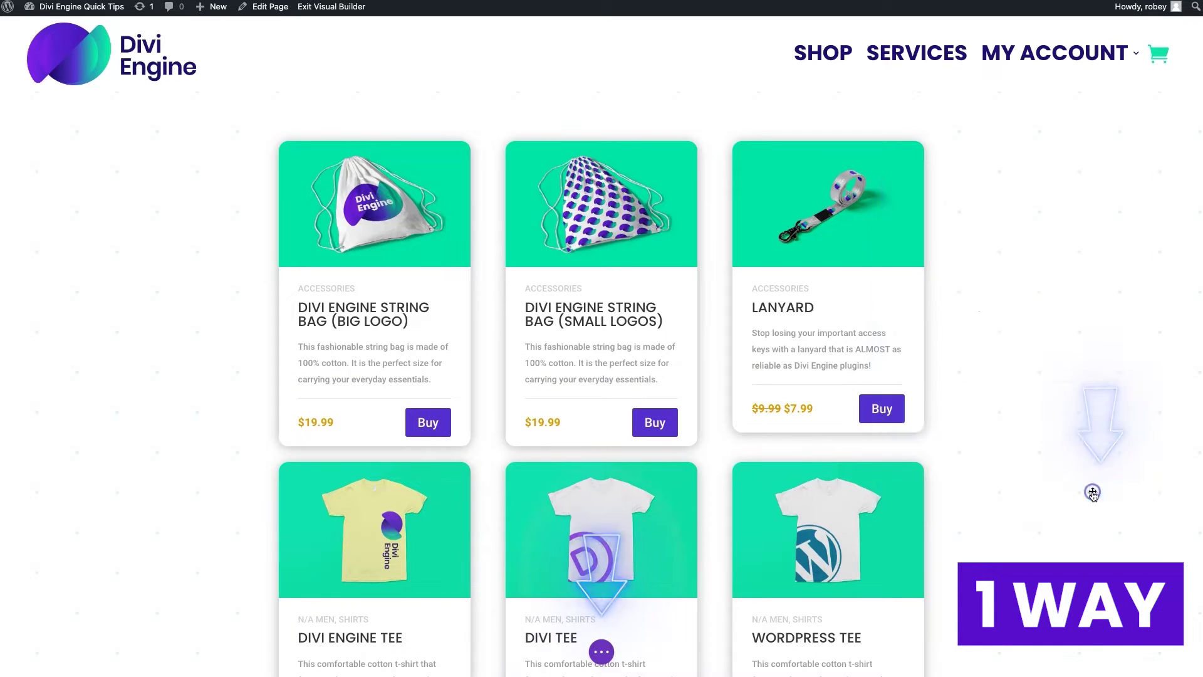
# Step: Save the shop page from the page-level options and exit the Visual Builder
pyautogui.click(602, 652)
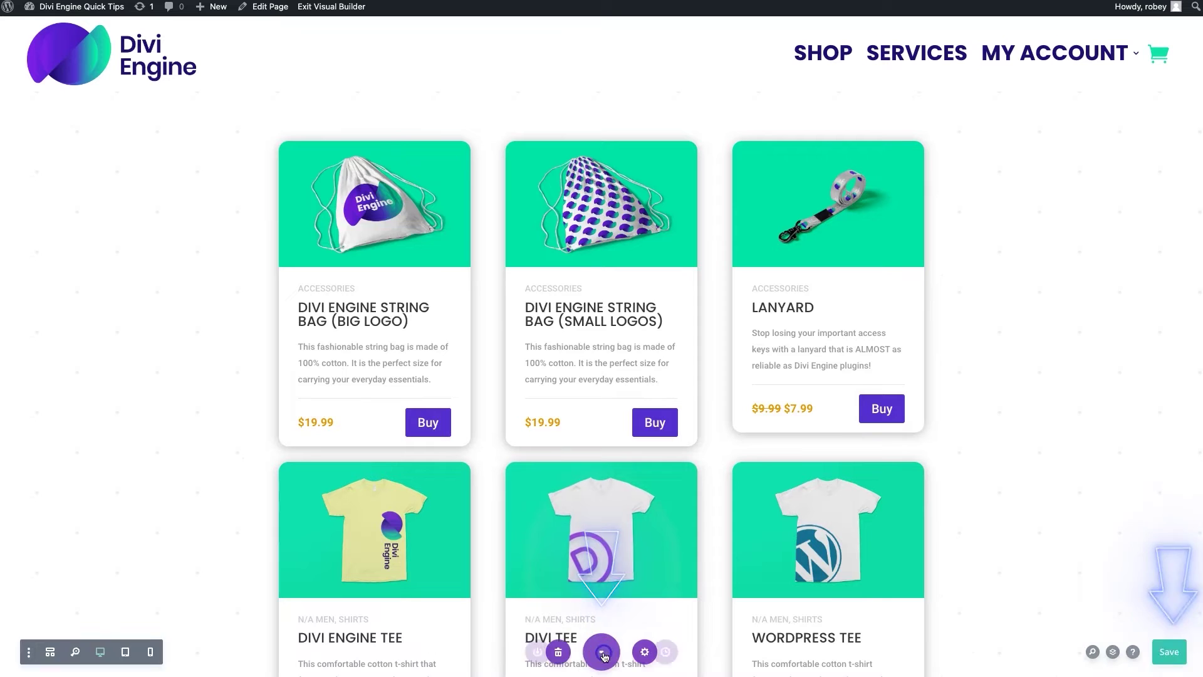
pyautogui.click(321, 7)
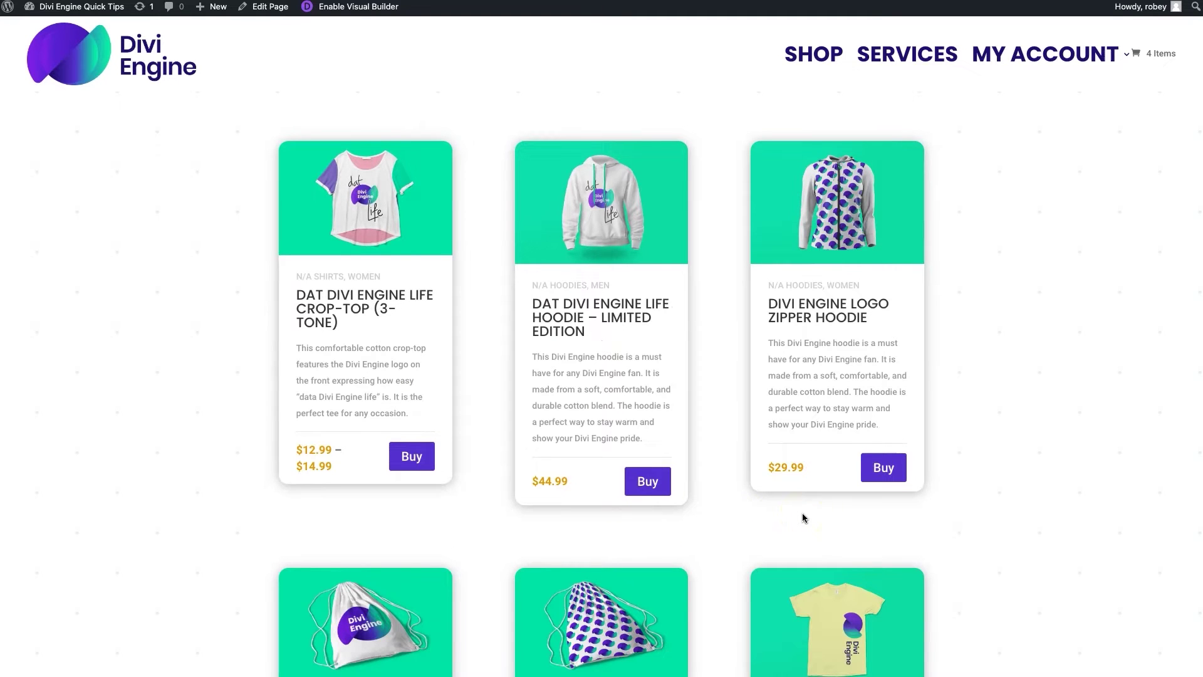
# Step: Scroll the live shop page to review the wider gaps between product cards
pyautogui.scroll(-3, 804, 518)
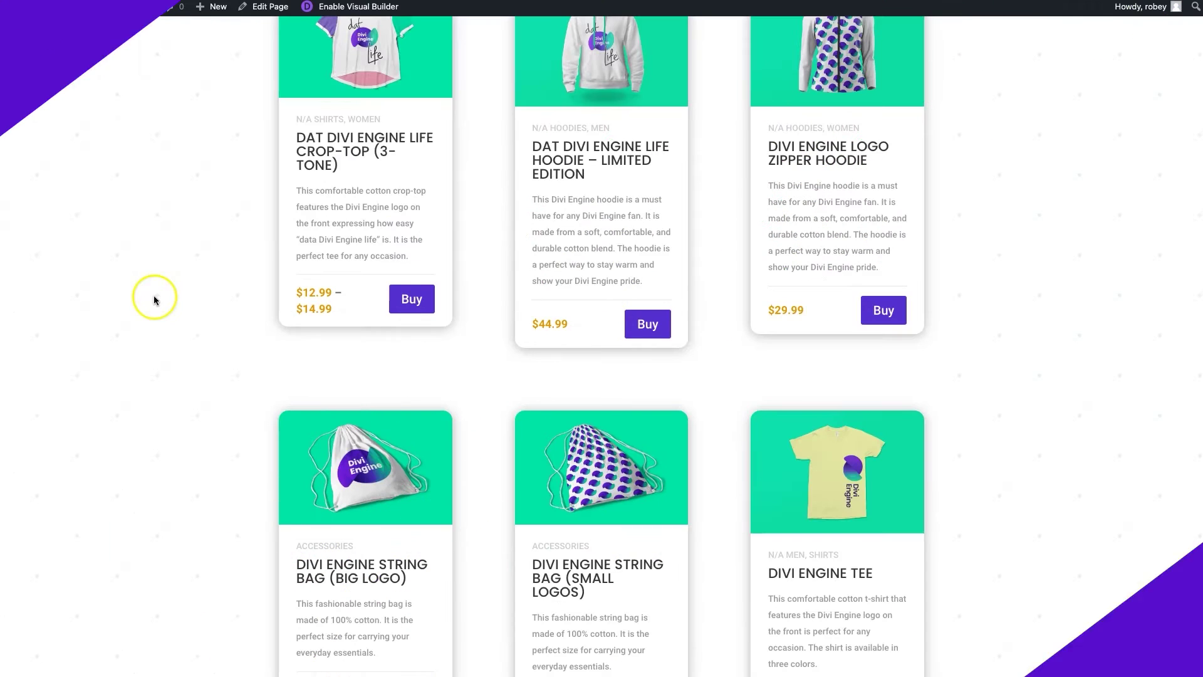
pyautogui.scroll(3, 293, 313)
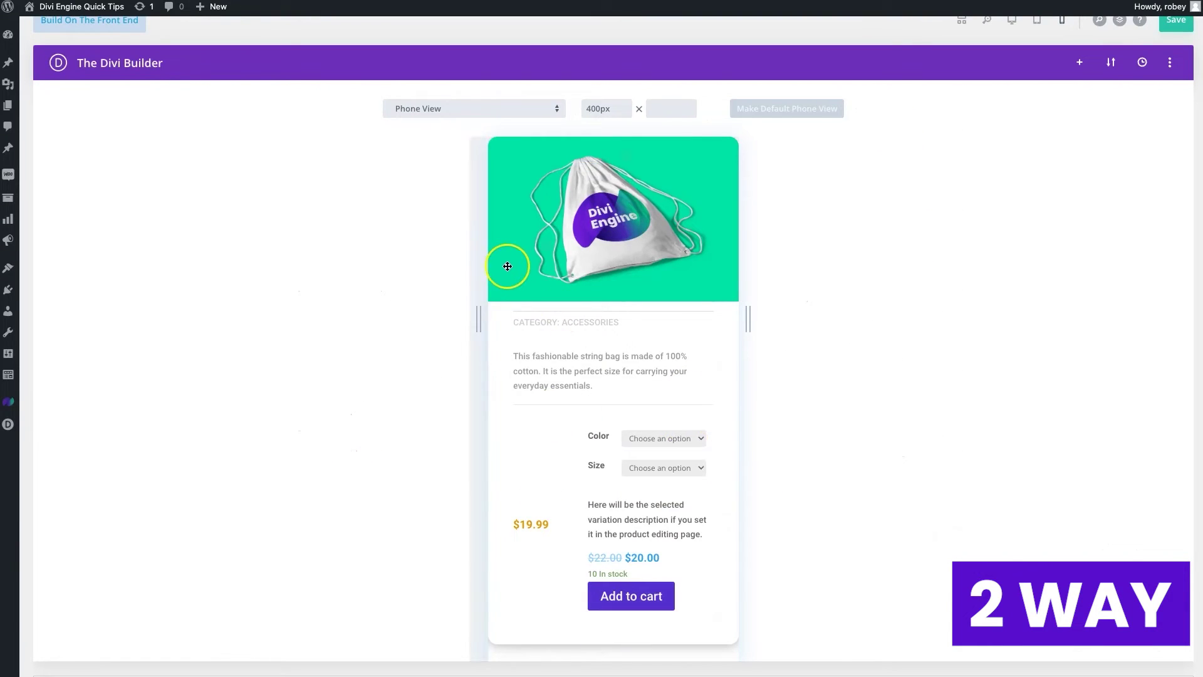
# Step: Set the section's Design > Spacing margins to 50px top, bottom, left and right, and confirm
pyautogui.moveTo(539, 213)
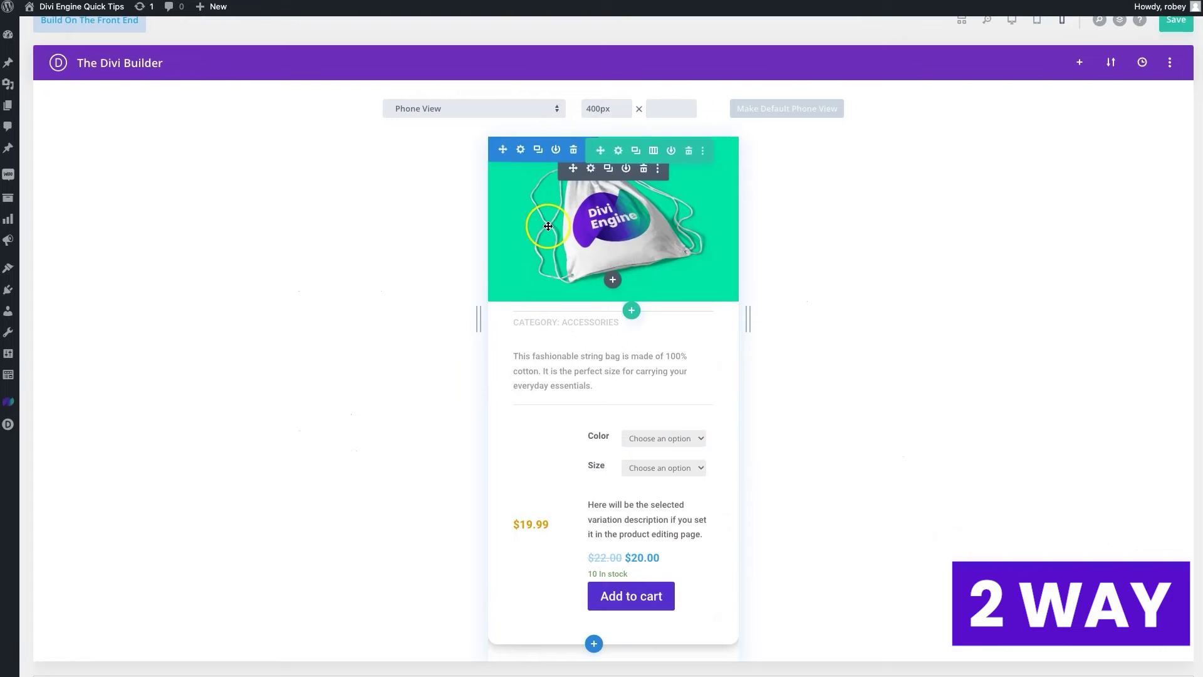
pyautogui.click(521, 152)
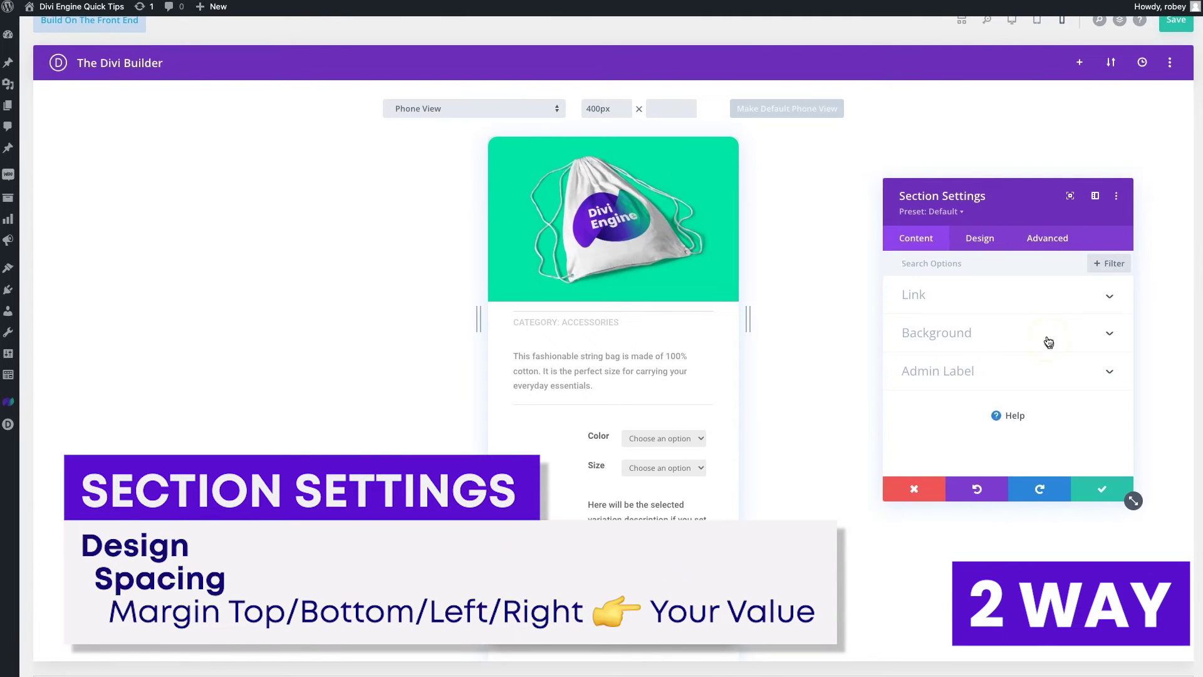
pyautogui.click(989, 244)
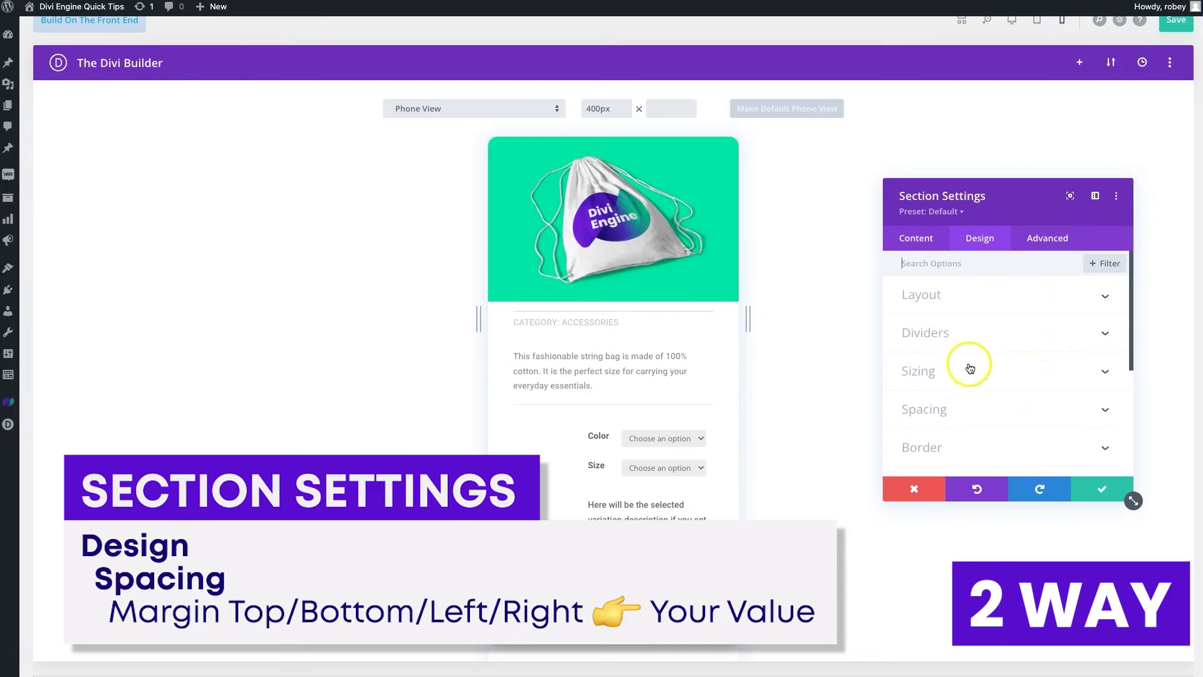
pyautogui.click(956, 411)
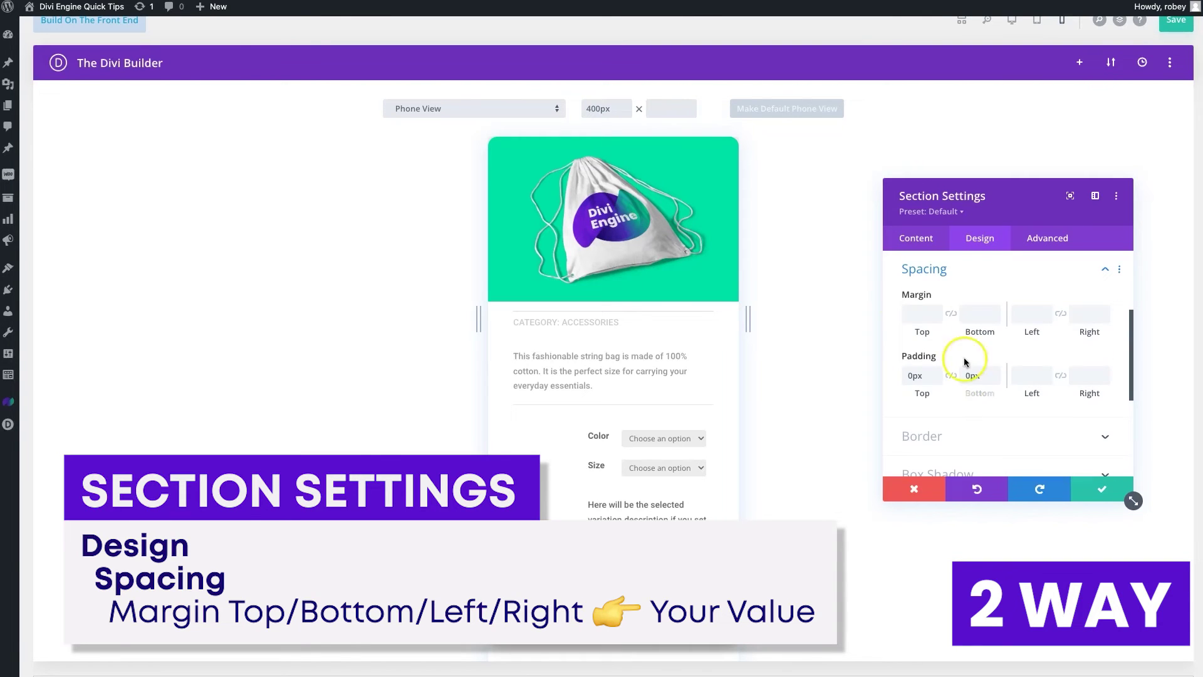
pyautogui.click(915, 314)
pyautogui.write('2')
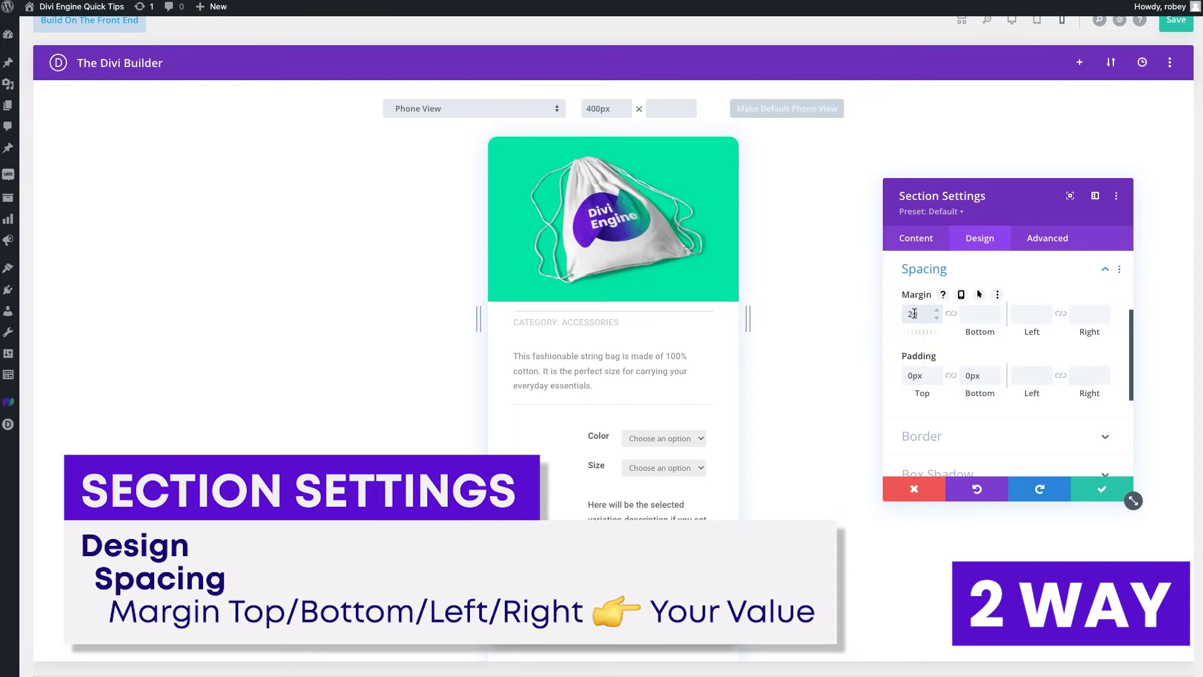
pyautogui.write('0px')
pyautogui.write('5')
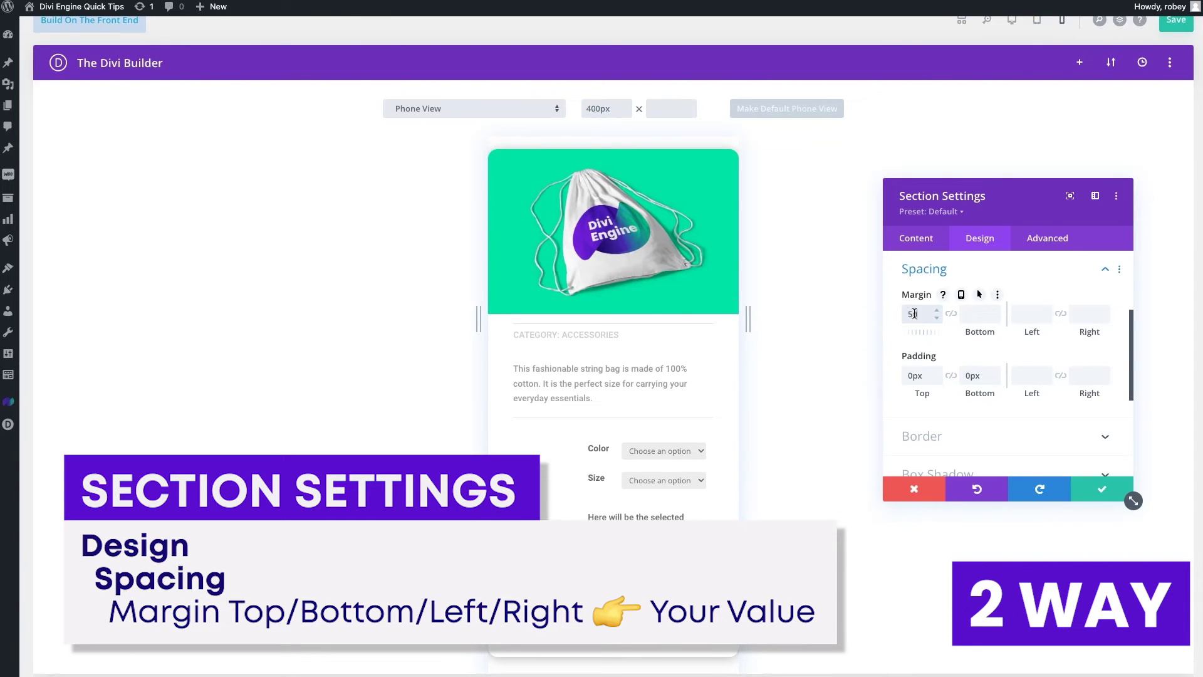
pyautogui.write('0px')
pyautogui.click(959, 319)
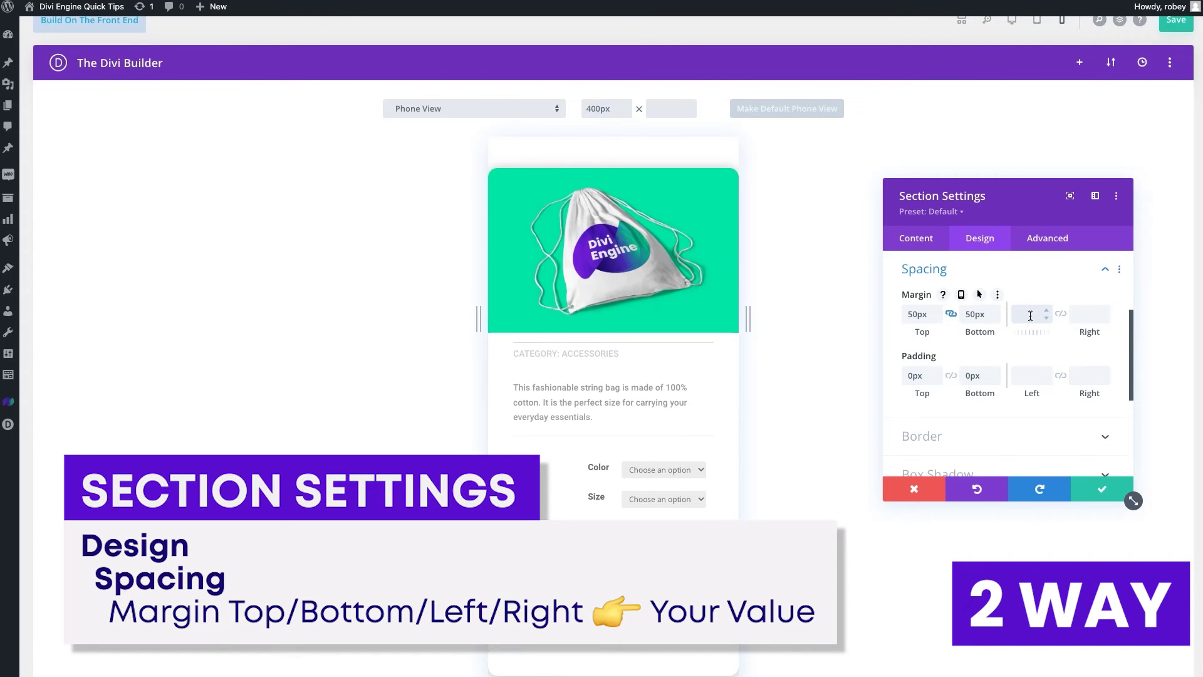
pyautogui.write('50')
pyautogui.click(1060, 313)
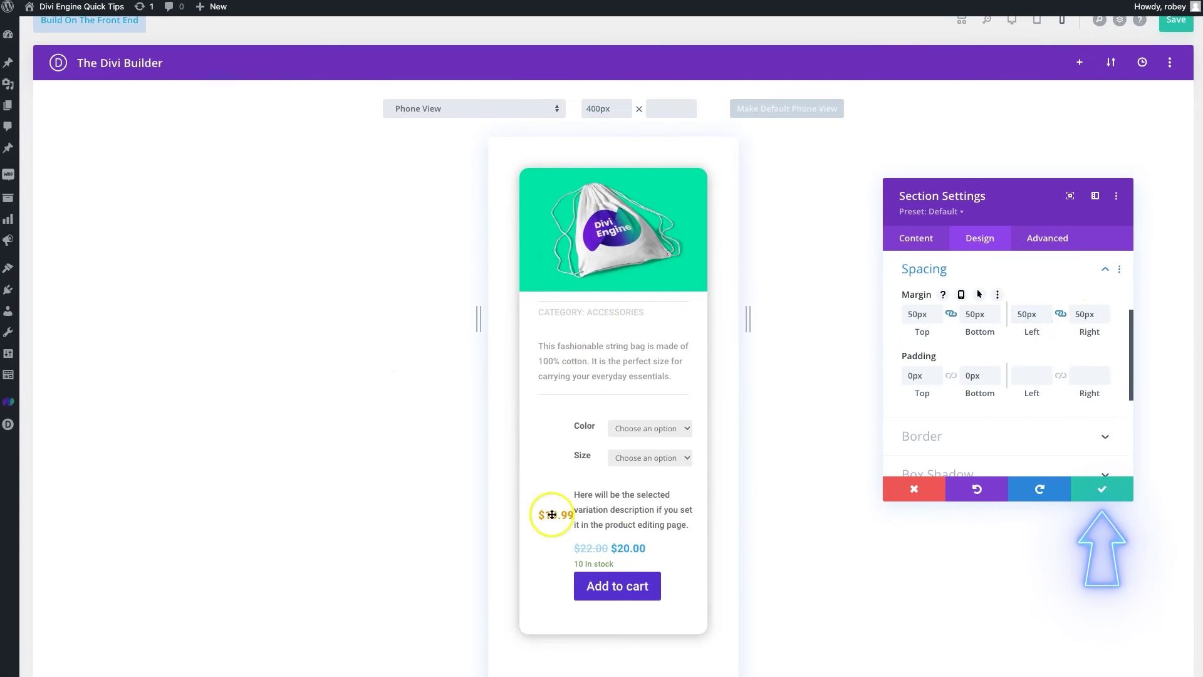
pyautogui.click(1088, 497)
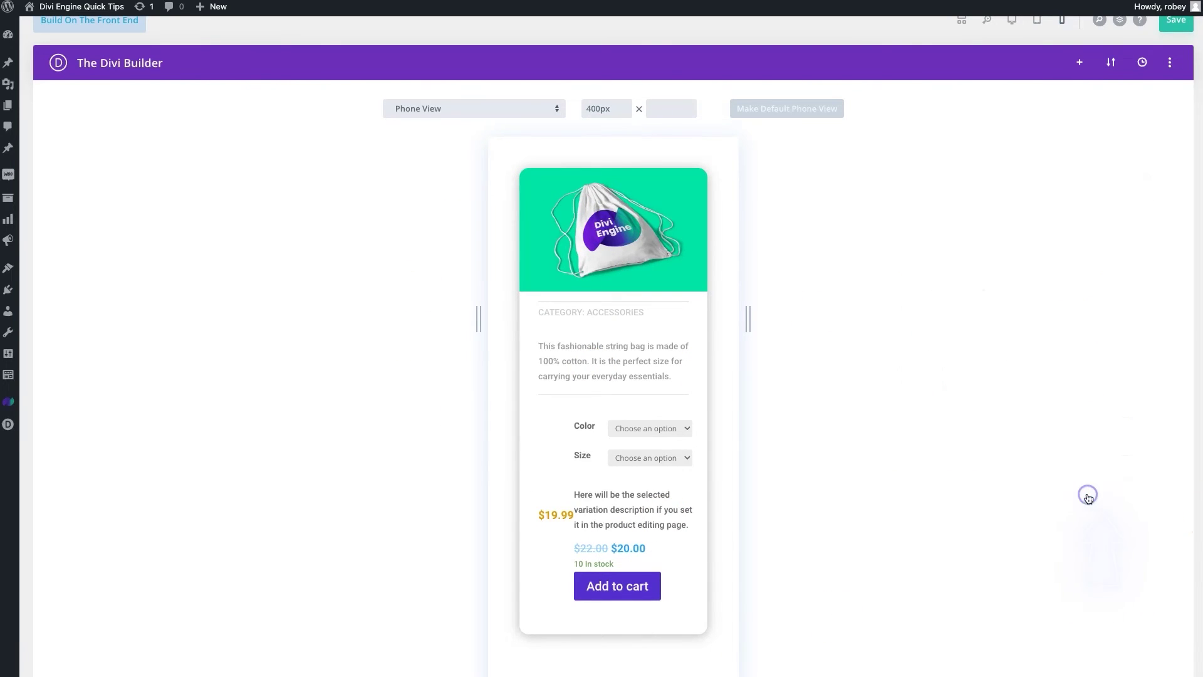
# Step: Save the product layout and scroll the shop page to see the narrower cards
pyautogui.click(1174, 25)
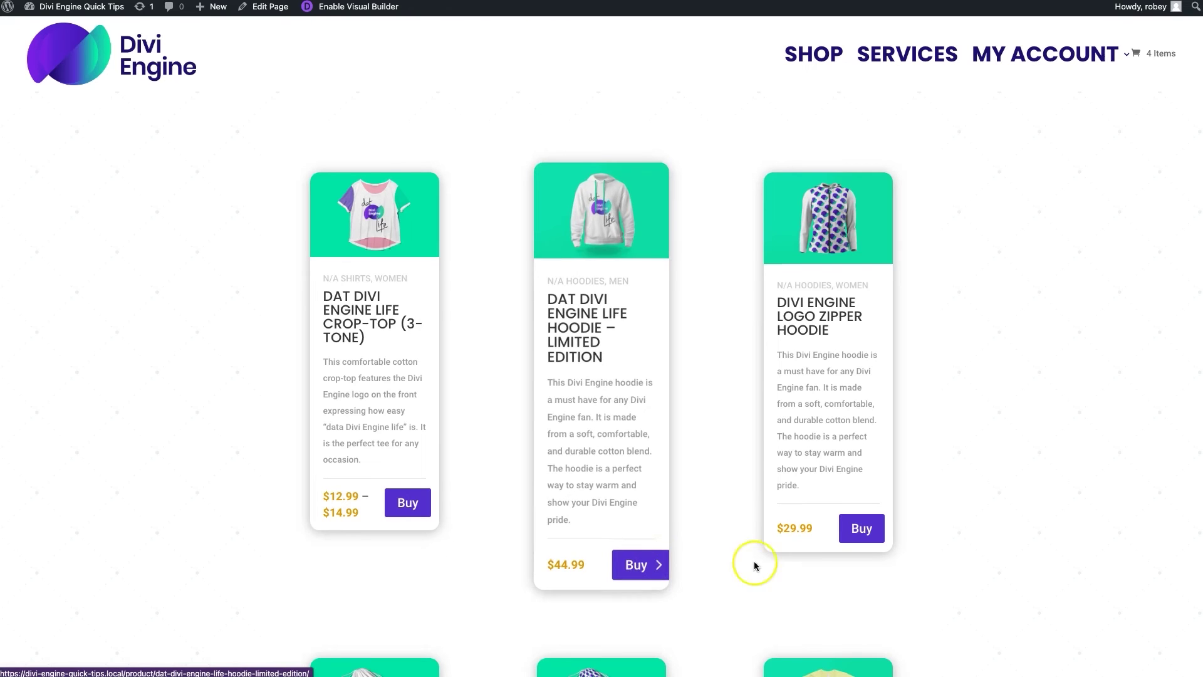
pyautogui.scroll(-5, 439, 616)
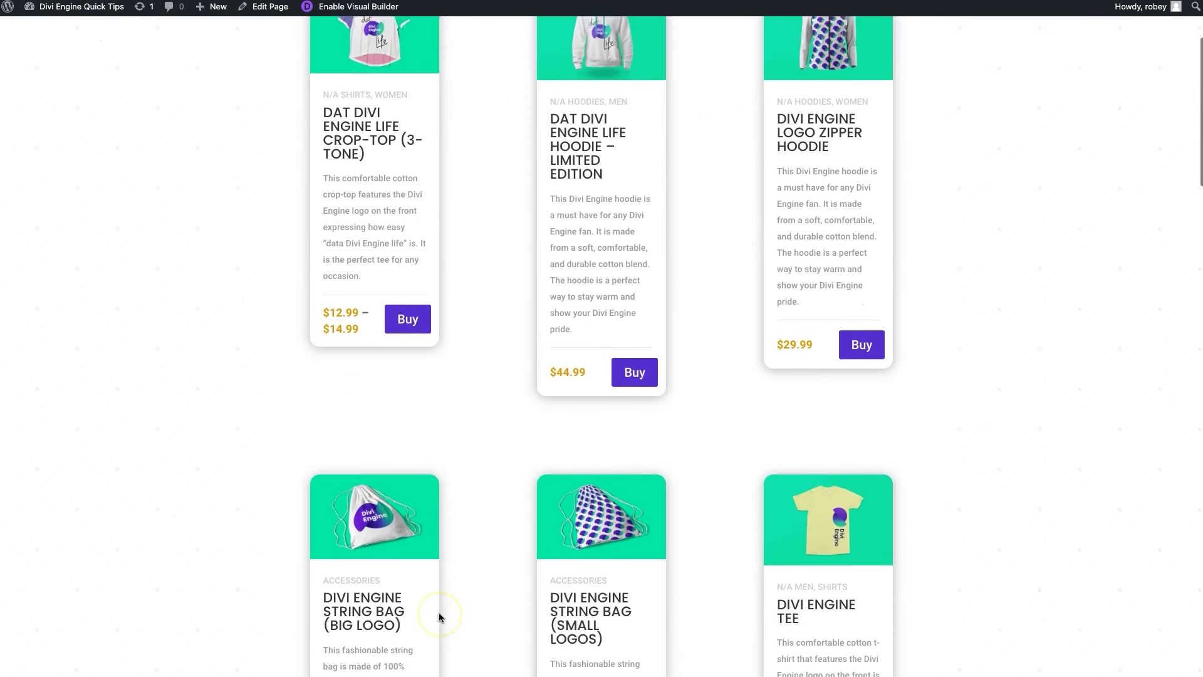